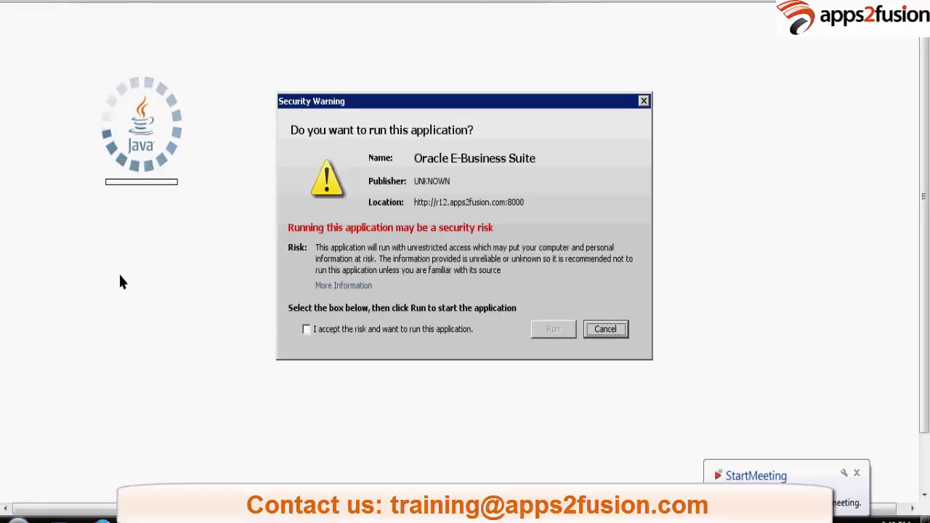
Accept the risk and run the E-Business Suite application on both security warnings.
{"action": "left_click", "coordinate": [306, 329]}
{"action": "left_click", "coordinate": [551, 329]}
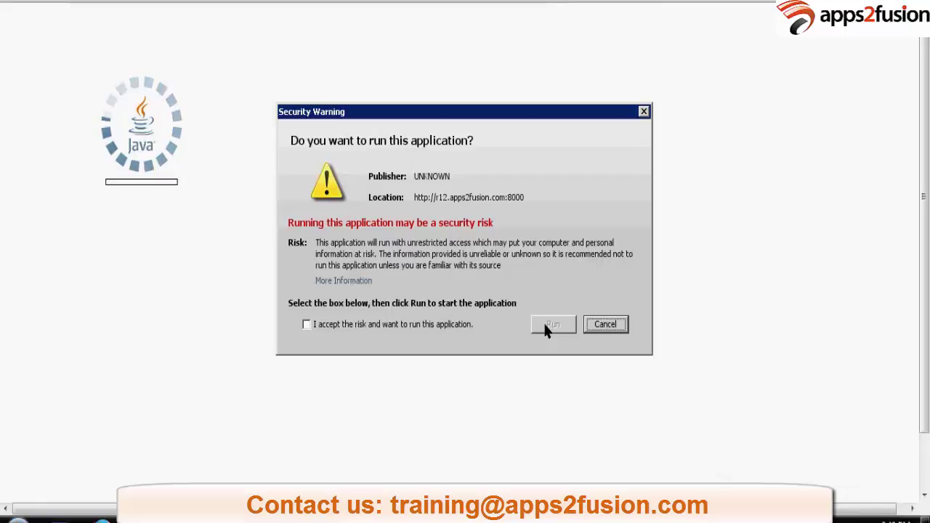
{"action": "left_click", "coordinate": [412, 324]}
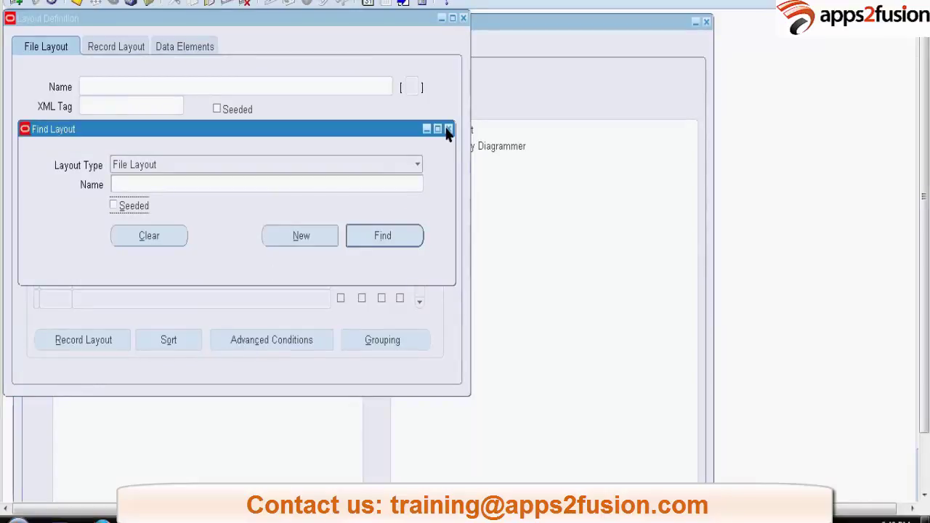
Dismiss the Find Layout search and show the layout's Data Elements tab.
{"action": "left_click", "coordinate": [448, 131]}
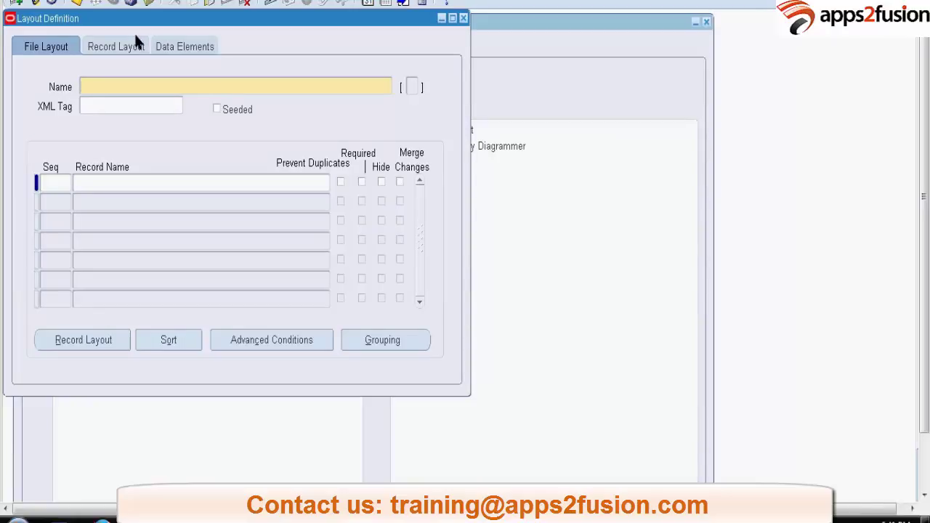
{"action": "left_click", "coordinate": [175, 48]}
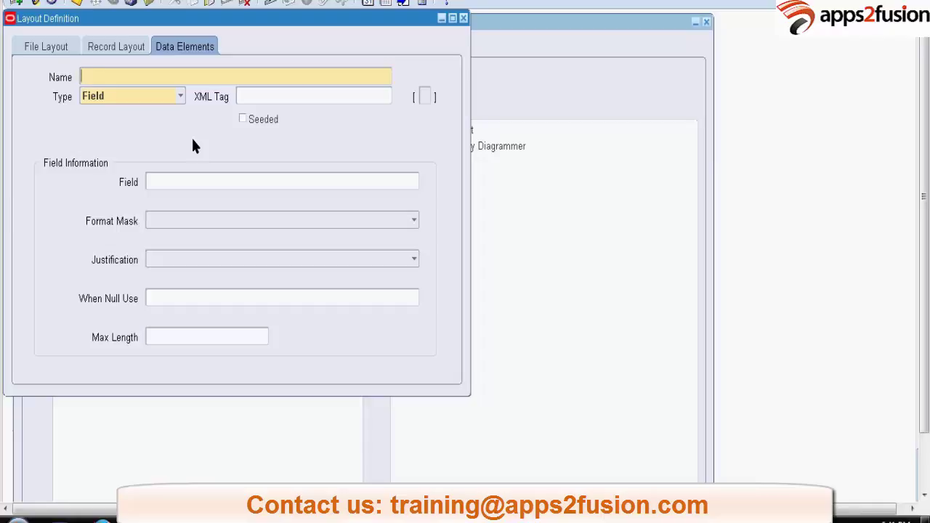
Show the data element Type choices, from Decoded Field to Total.
{"action": "left_click", "coordinate": [175, 95]}
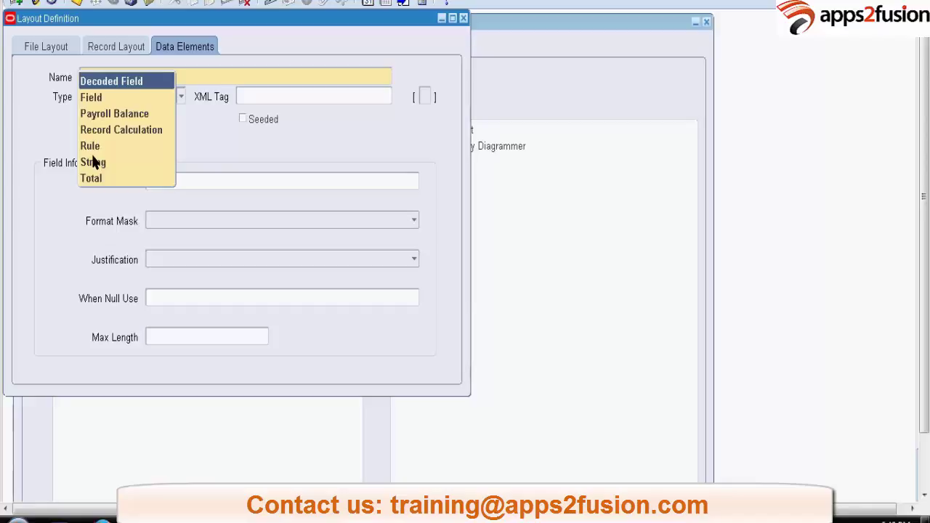
Browse the element types, then close the list leaving the type as Field.
{"action": "key", "text": "Down"}
{"action": "key", "text": "Down"}
{"action": "key", "text": "Down"}
{"action": "key", "text": "Down"}
{"action": "key", "text": "Down"}
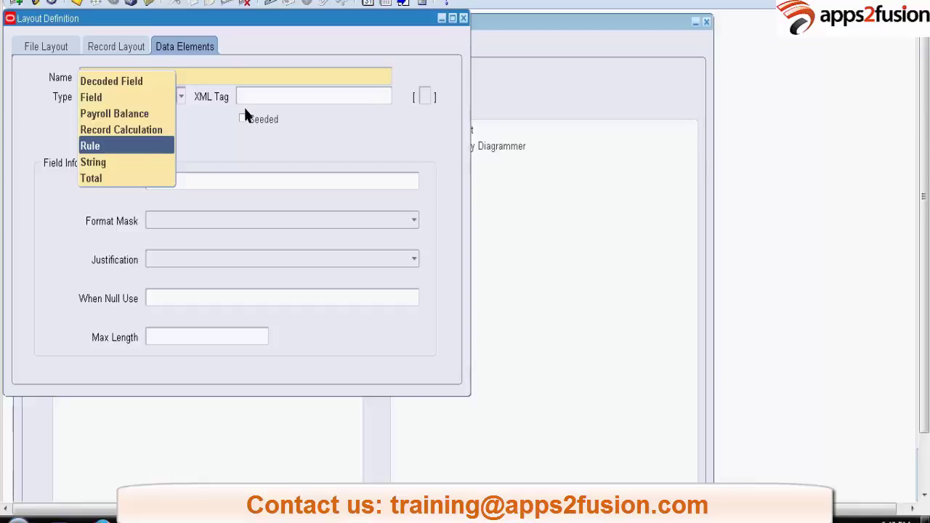
{"action": "key", "text": "Up"}
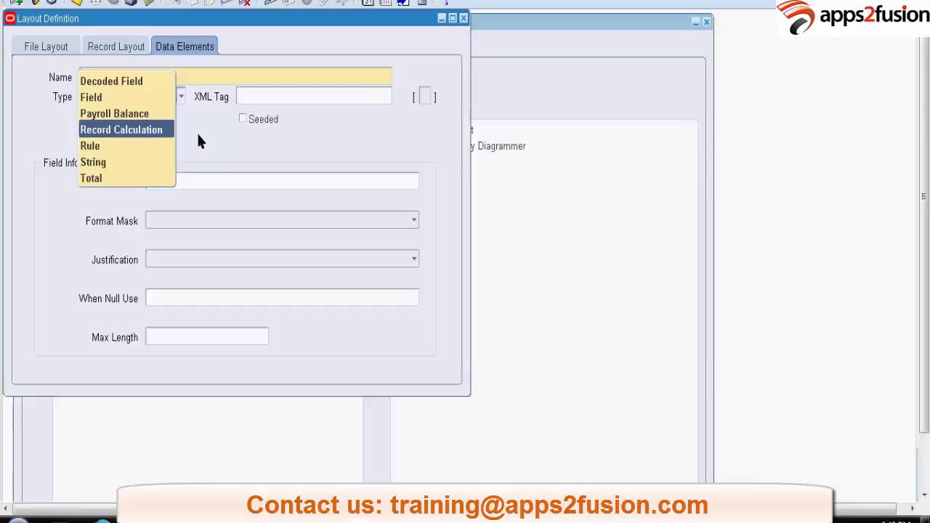
{"action": "left_click", "coordinate": [168, 96]}
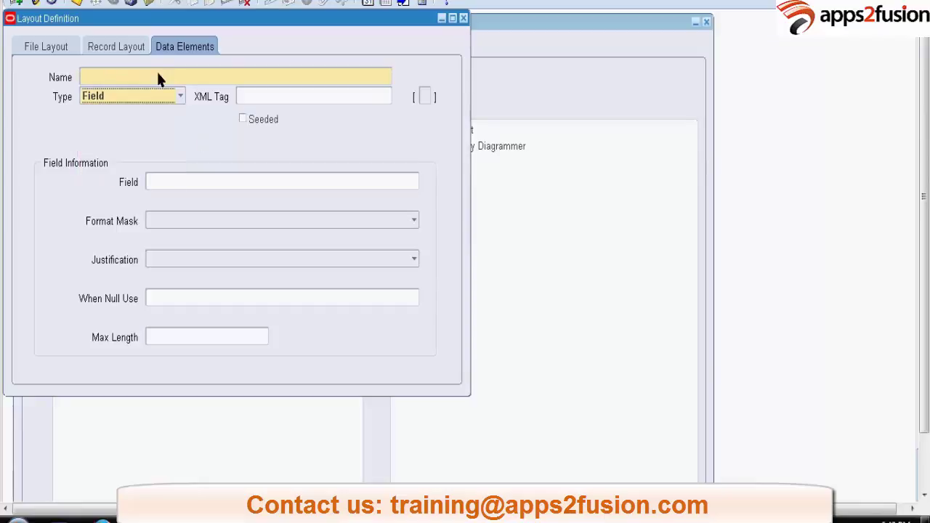
Name the data element 'person' so its XML tag auto-fills as 'person'.
{"action": "left_click", "coordinate": [158, 74]}
{"action": "type", "text": "per"}
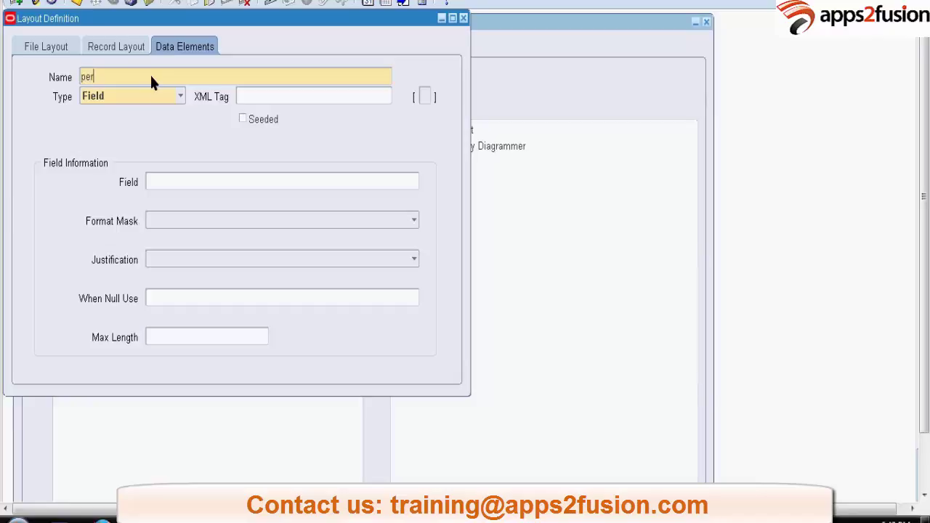
{"action": "type", "text": "son"}
{"action": "key", "text": "Tab"}
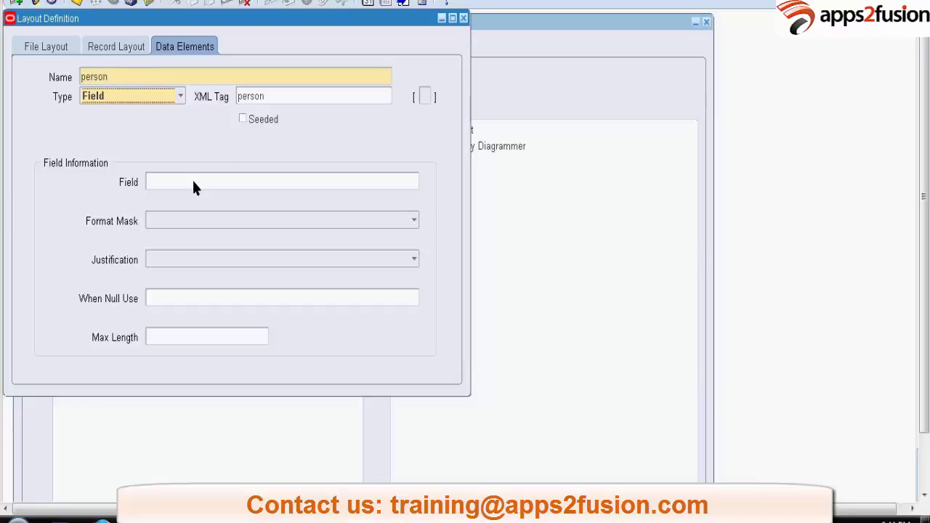
Search all fields with '%' and map 'person' to Contact Last Name.
{"action": "left_click", "coordinate": [193, 182]}
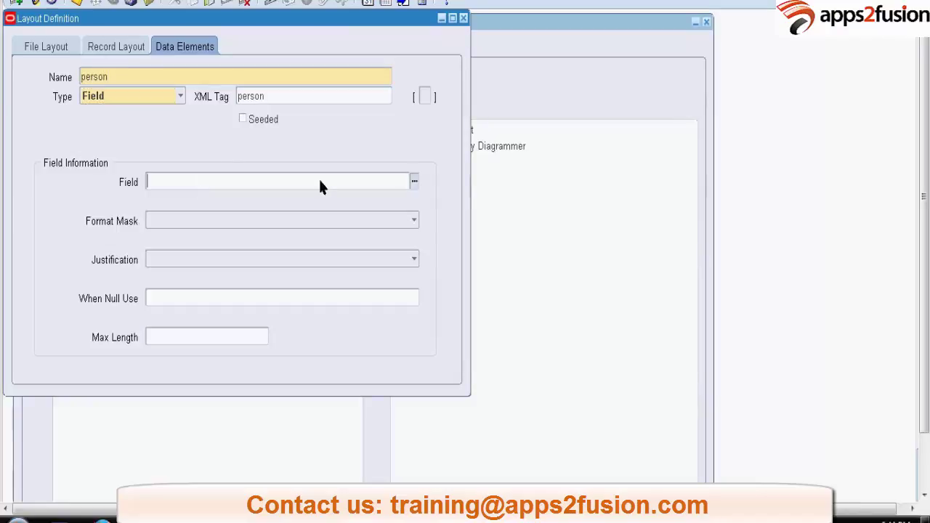
{"action": "left_click", "coordinate": [415, 181]}
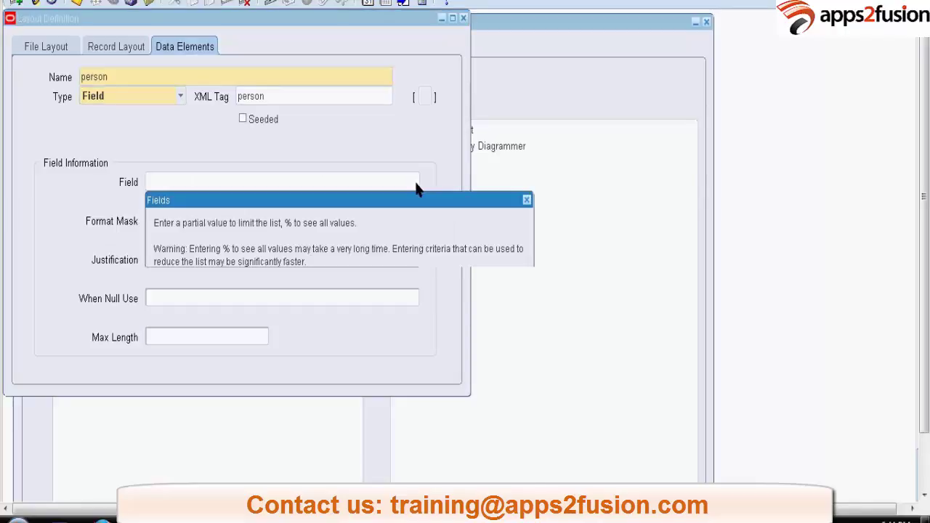
{"action": "type", "text": "%"}
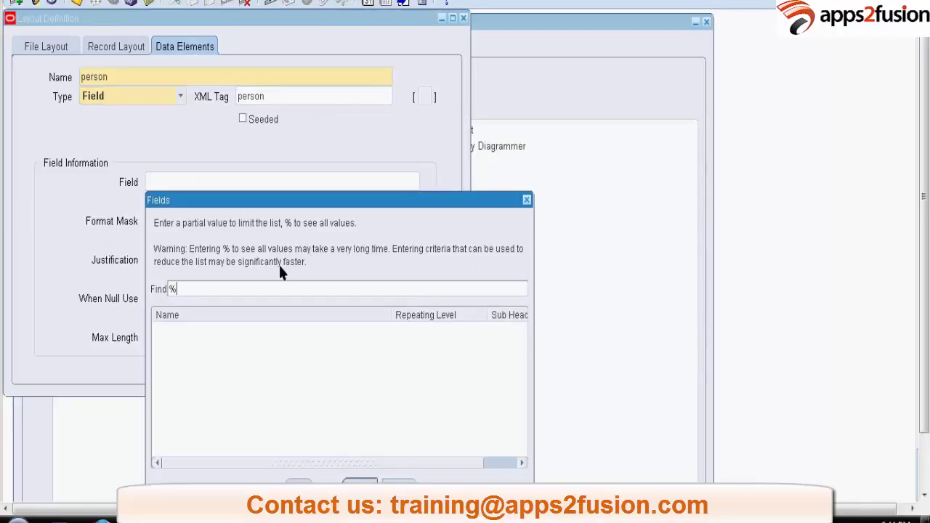
{"action": "key", "text": "Return"}
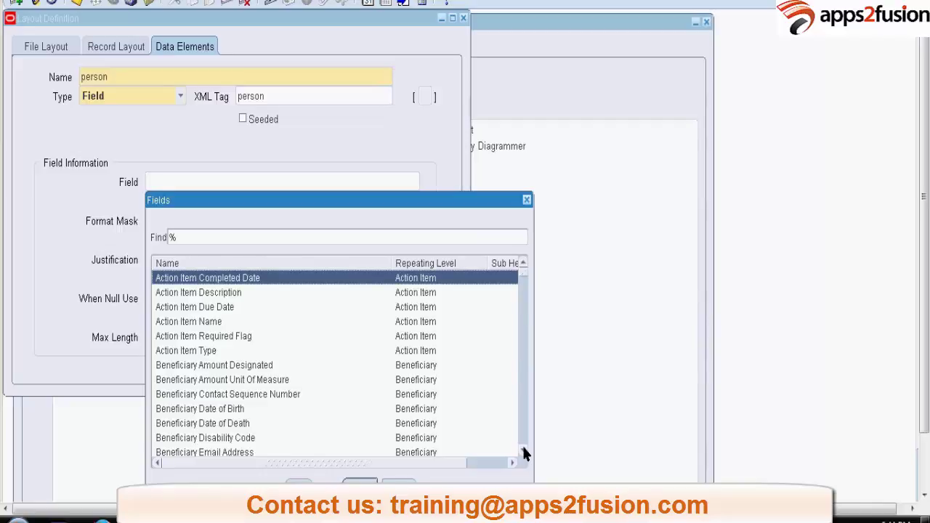
{"action": "left_click", "coordinate": [523, 450]}
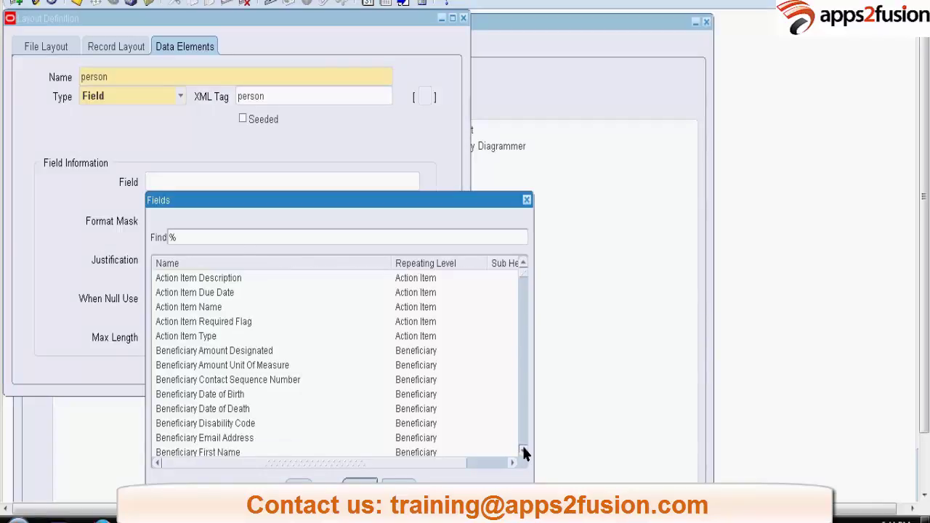
{"action": "left_click", "coordinate": [523, 451]}
{"action": "left_click", "coordinate": [523, 450]}
{"action": "left_click", "coordinate": [524, 451]}
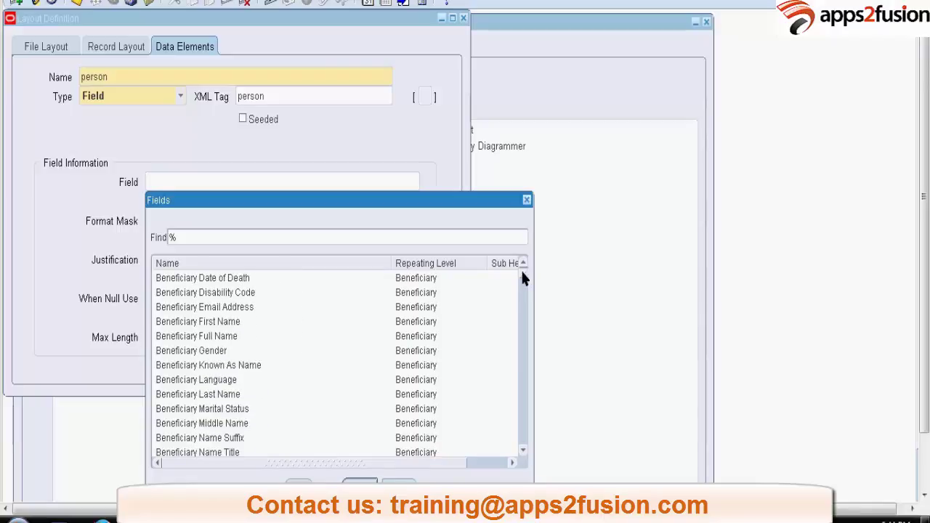
{"action": "left_click_drag", "start_coordinate": [522, 277], "coordinate": [520, 317]}
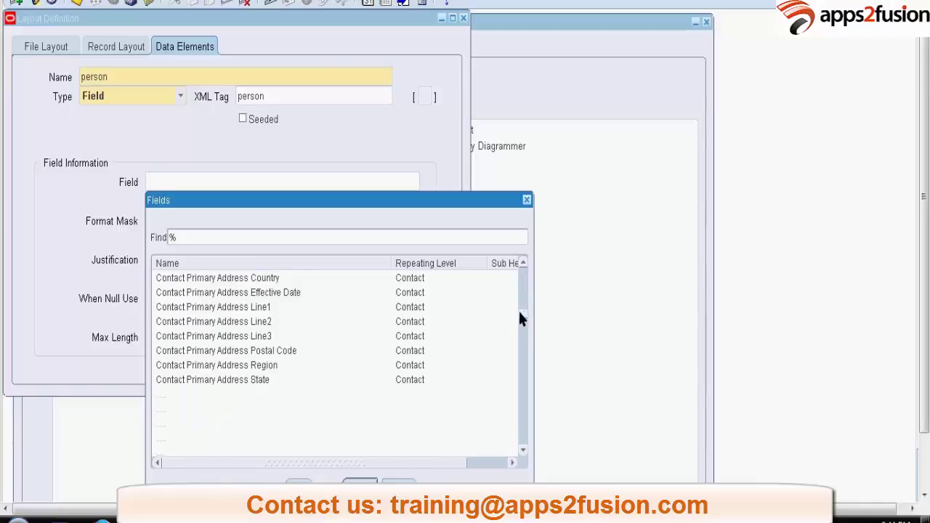
{"action": "left_click", "coordinate": [524, 266]}
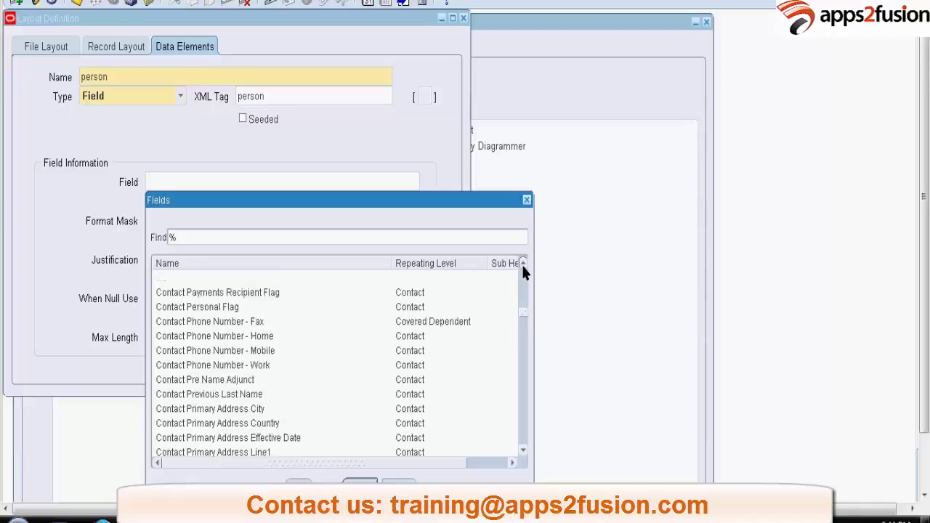
{"action": "left_click", "coordinate": [522, 266]}
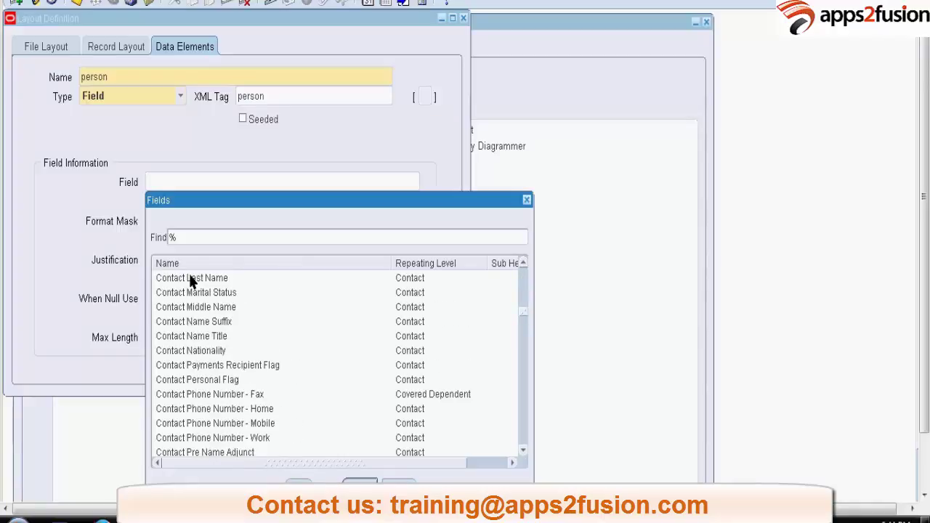
{"action": "left_click", "coordinate": [192, 279]}
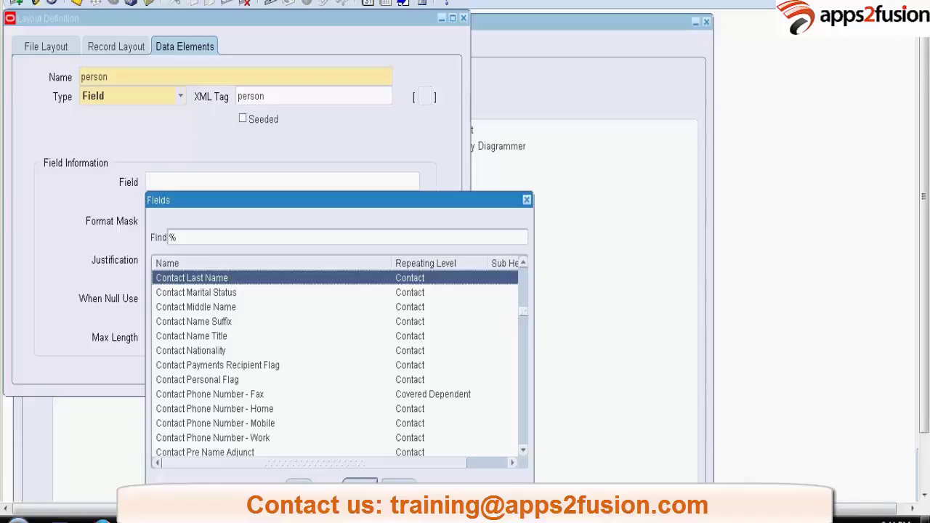
{"action": "left_click", "coordinate": [360, 483]}
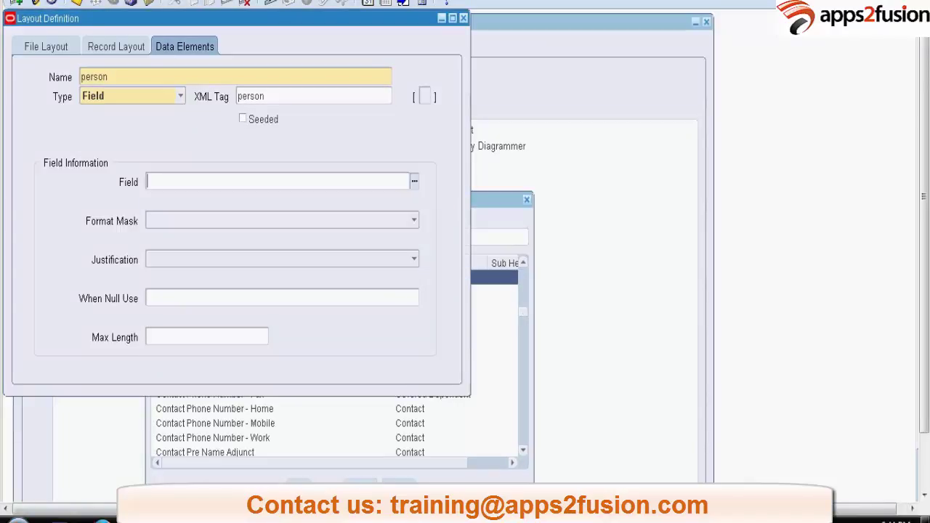
Leave the format mask blank and enter a max length of 10.
{"action": "left_click", "coordinate": [411, 222]}
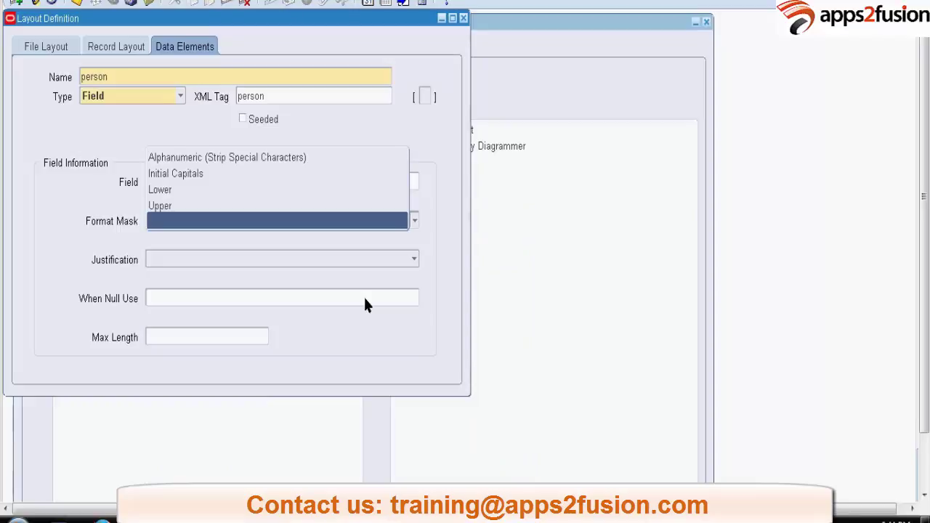
{"action": "left_click", "coordinate": [366, 299]}
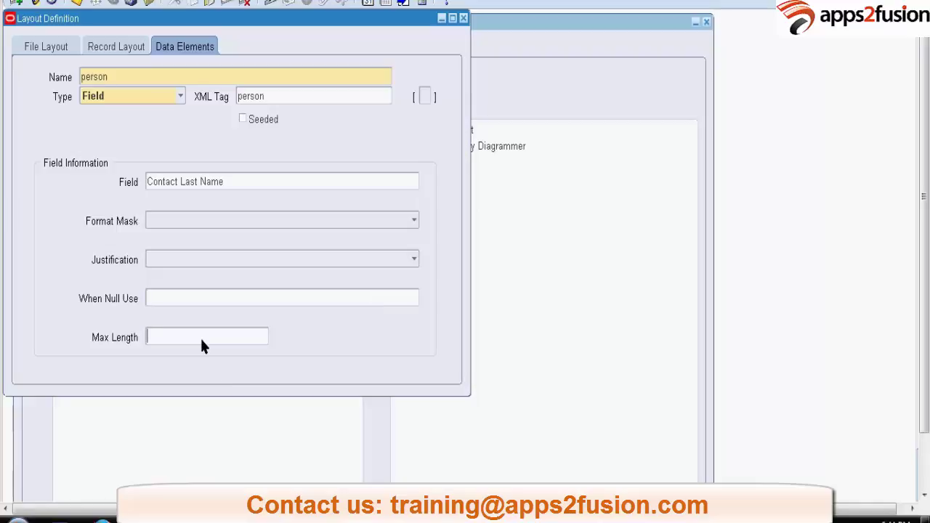
{"action": "type", "text": "10"}
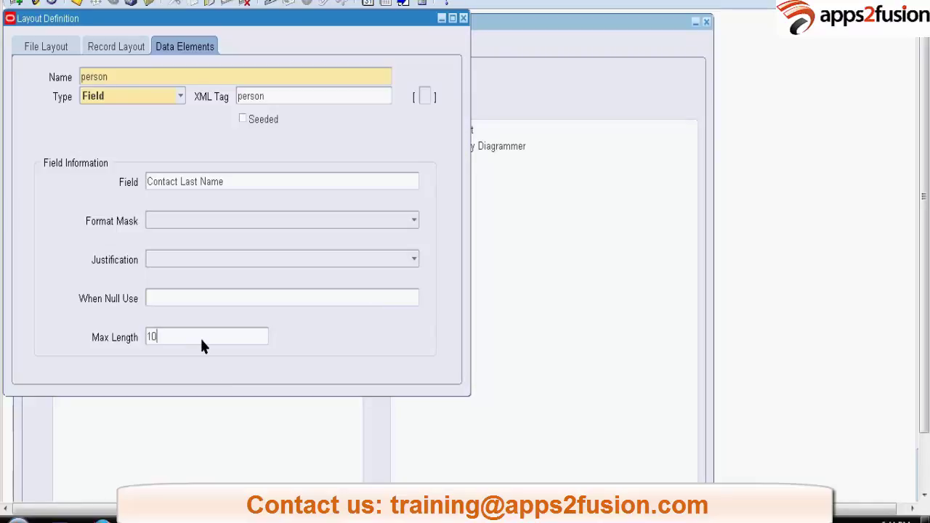